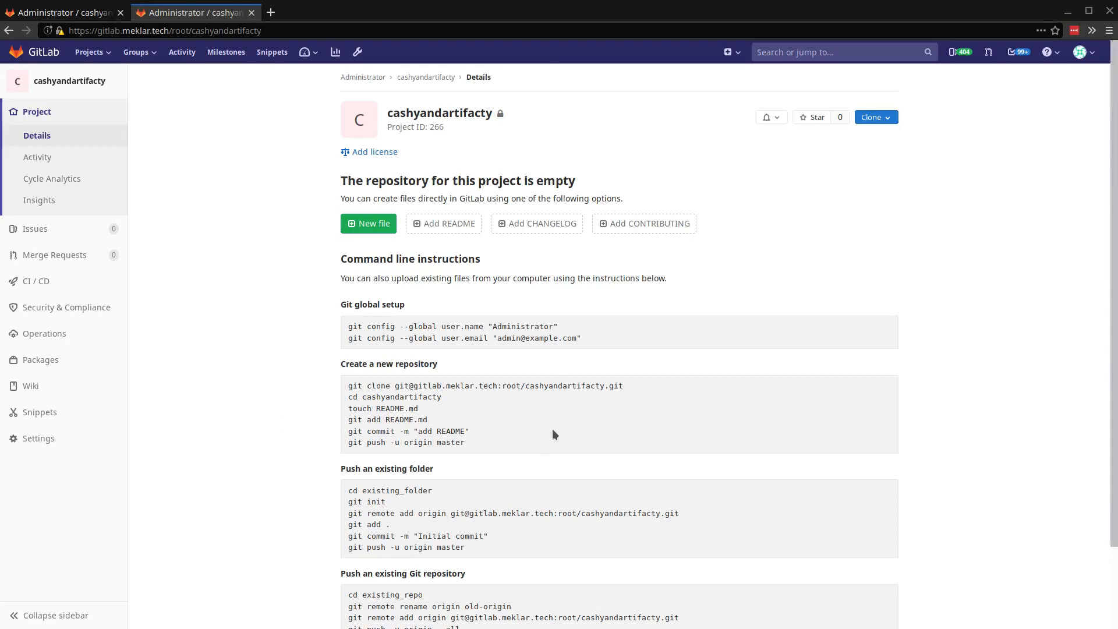
# - Commit a new Gemfile with the pasted rubygems.org source and gitlab gem, then return to the file list
pyautogui.click(380, 228)
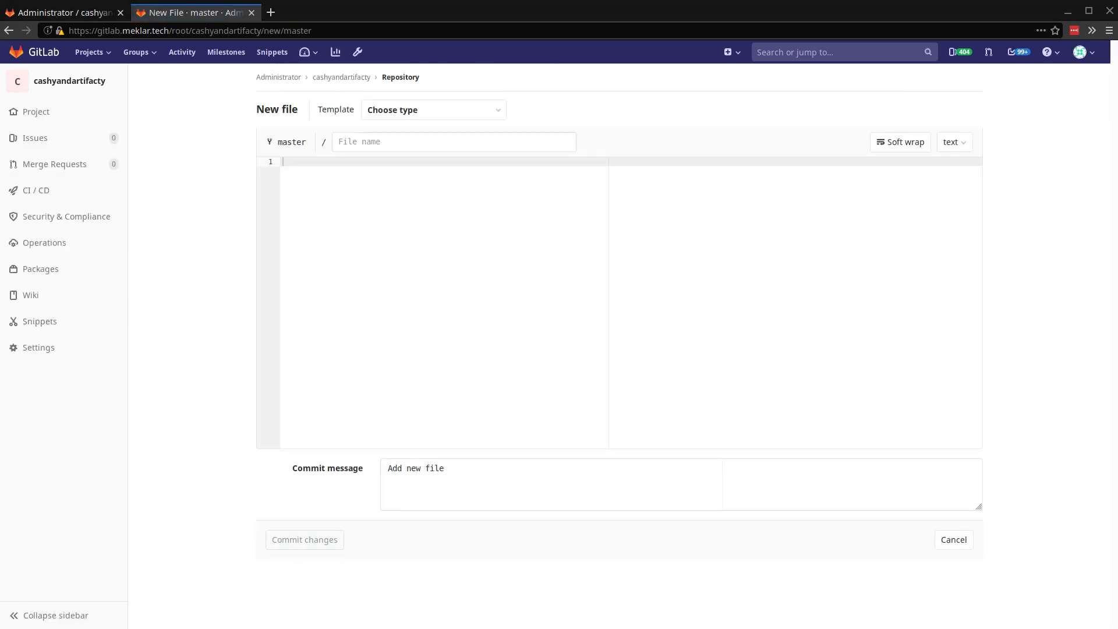
pyautogui.write("source 'https://rubygems.org'  gem 'gitlab'")
pyautogui.click(386, 142)
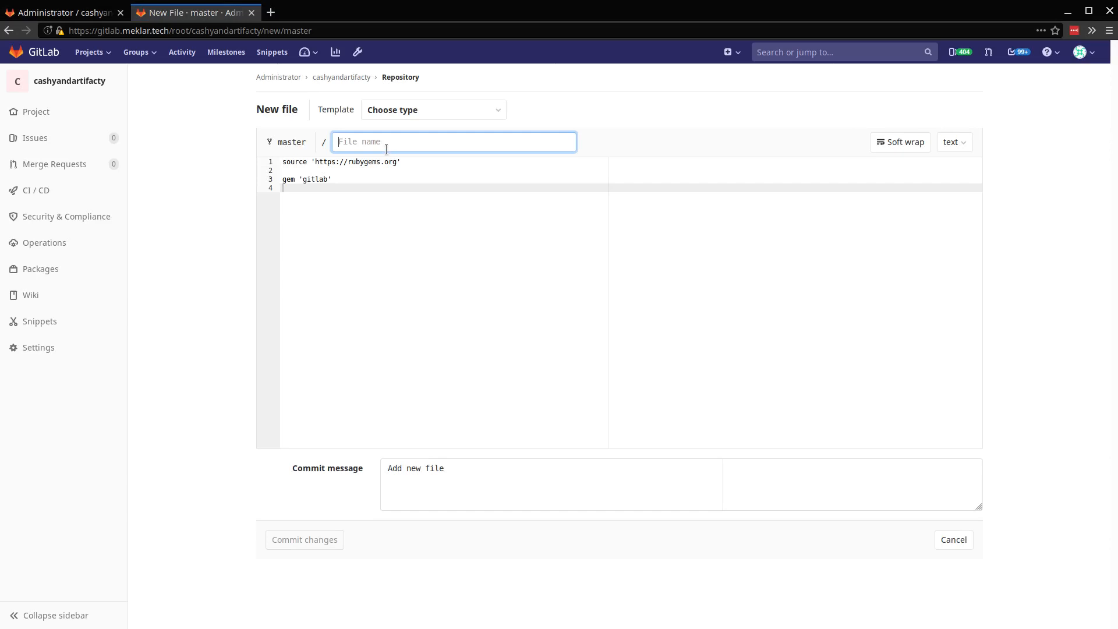
pyautogui.write('Gemfile')
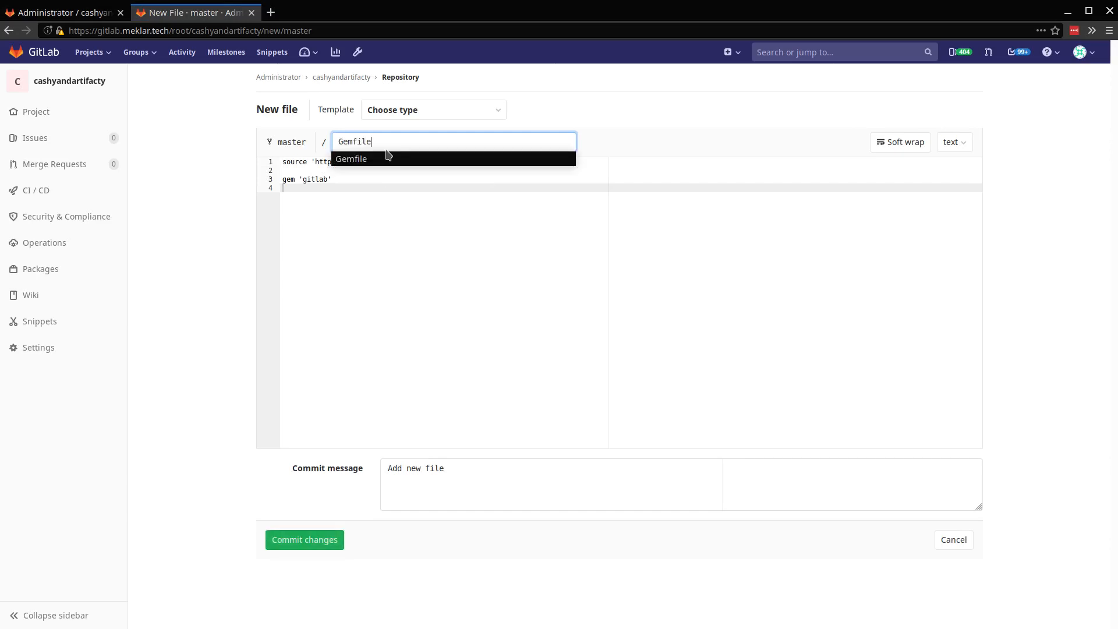
pyautogui.click(427, 229)
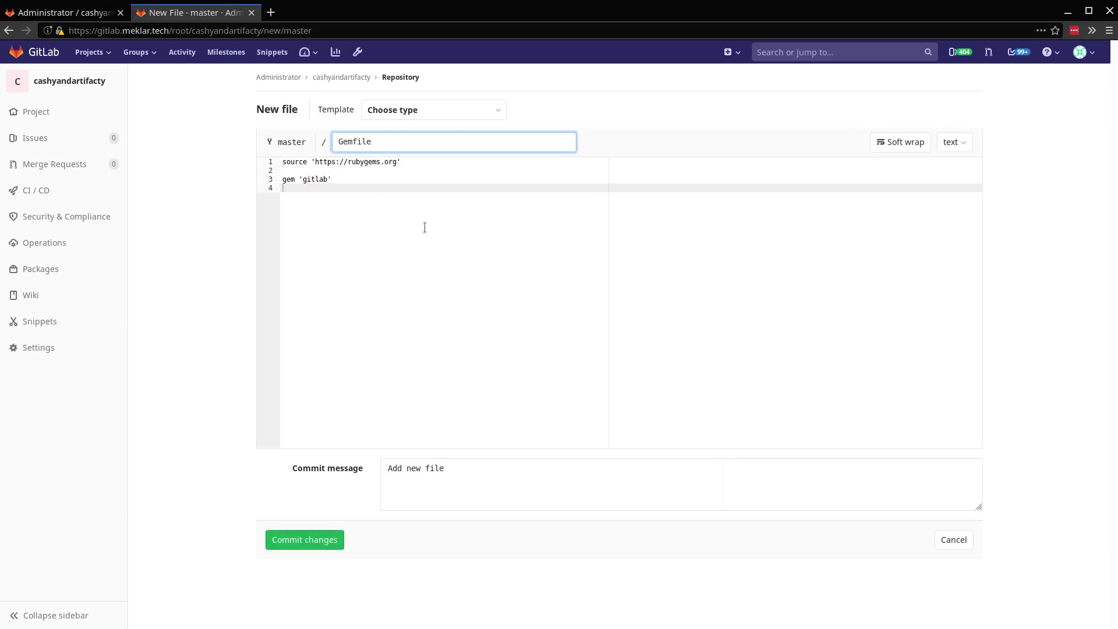
pyautogui.click(301, 539)
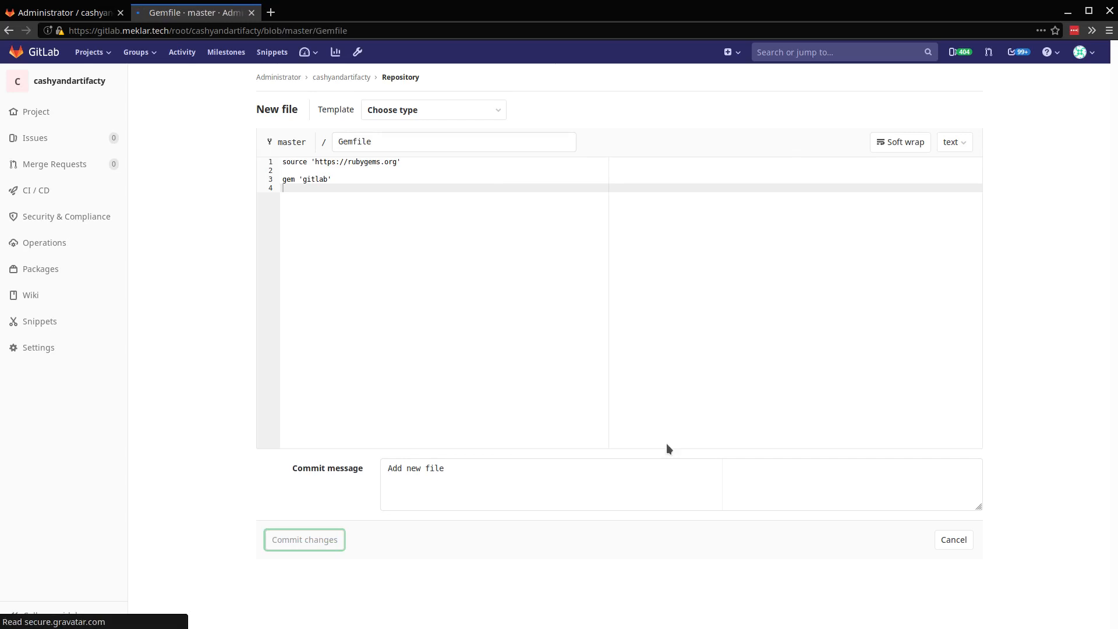
pyautogui.click(386, 135)
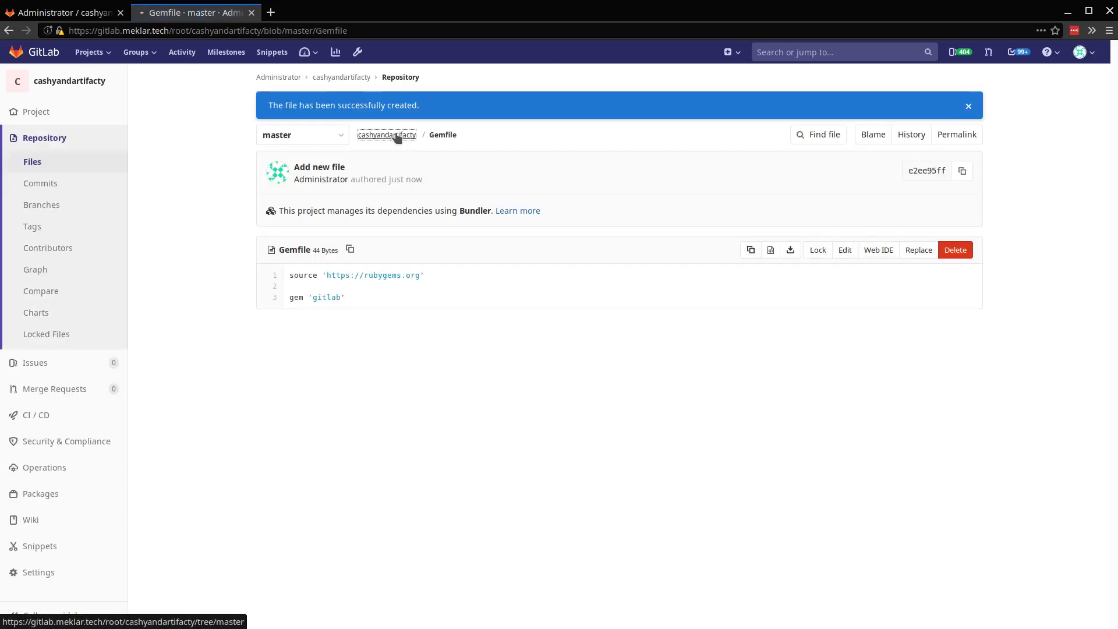
# - Commit a new .gitlab-ci.yml with the pasted ruby:latest, vendor cache, bundle install, build and test config
pyautogui.click(529, 107)
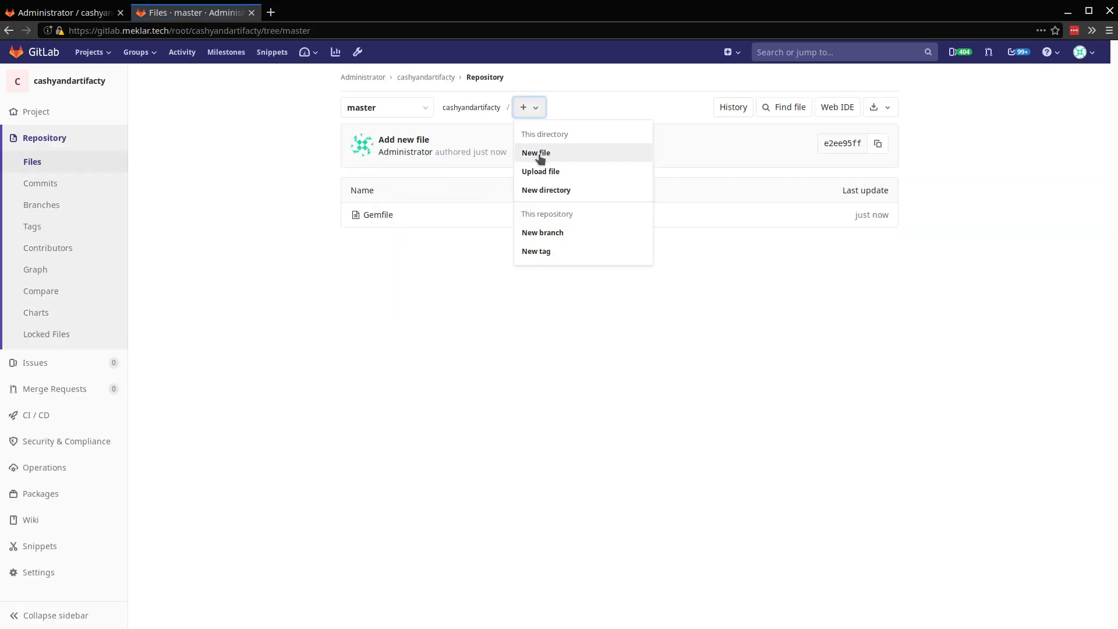
pyautogui.click(541, 153)
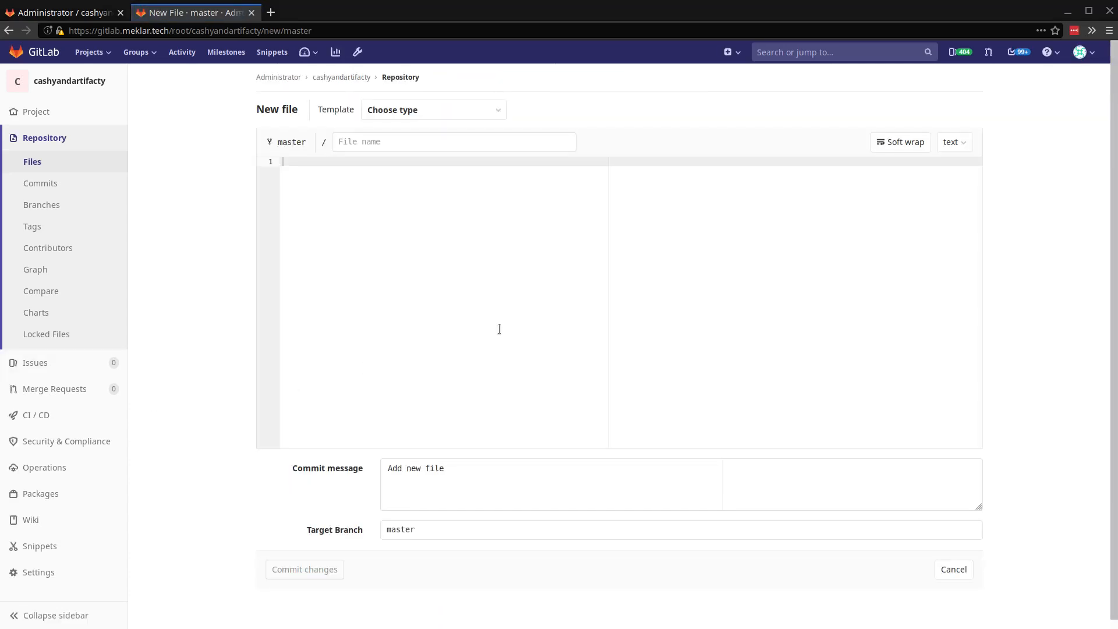
pyautogui.click(403, 143)
pyautogui.write('.gitlab-ci.yml')
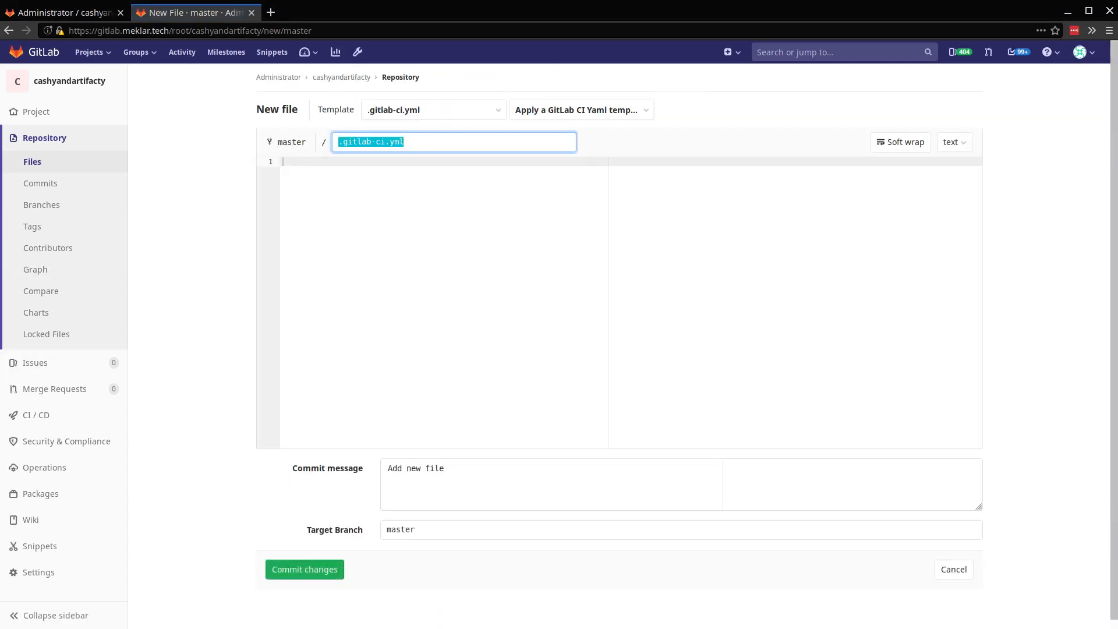
pyautogui.click(442, 338)
pyautogui.write('image: ruby:latest  cache:   paths:     - vendor  before_script:   - bundle install --path vendor  build:   stage: build   script:     - echo "Well hello"  test:   stage: test   script:     - echo "There!"')
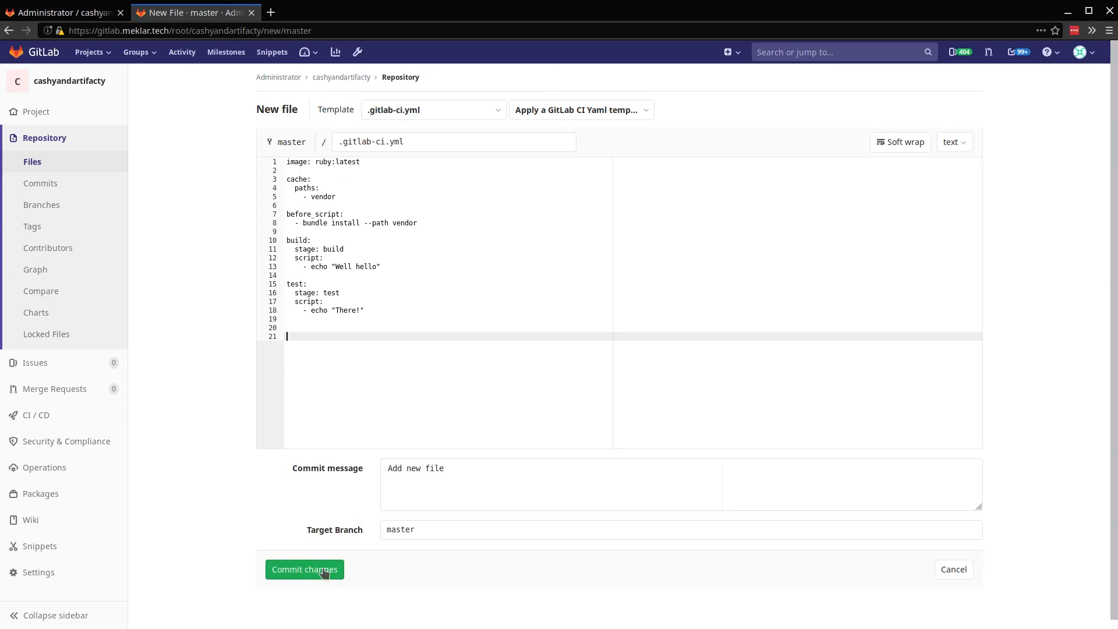
pyautogui.click(305, 569)
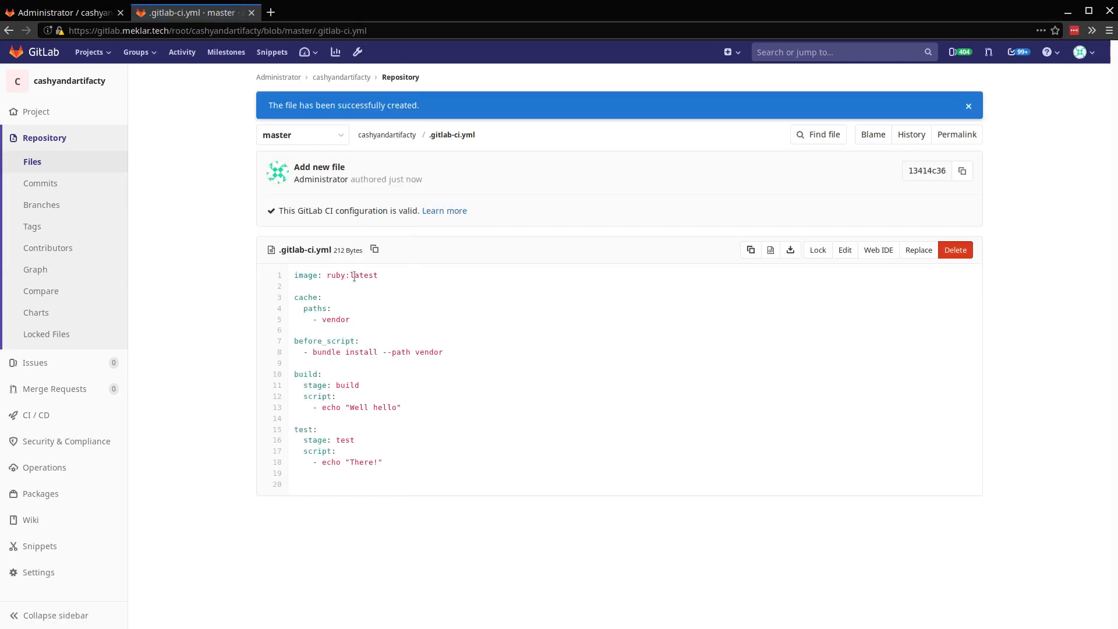
pyautogui.moveTo(295, 275); pyautogui.dragTo(346, 275)
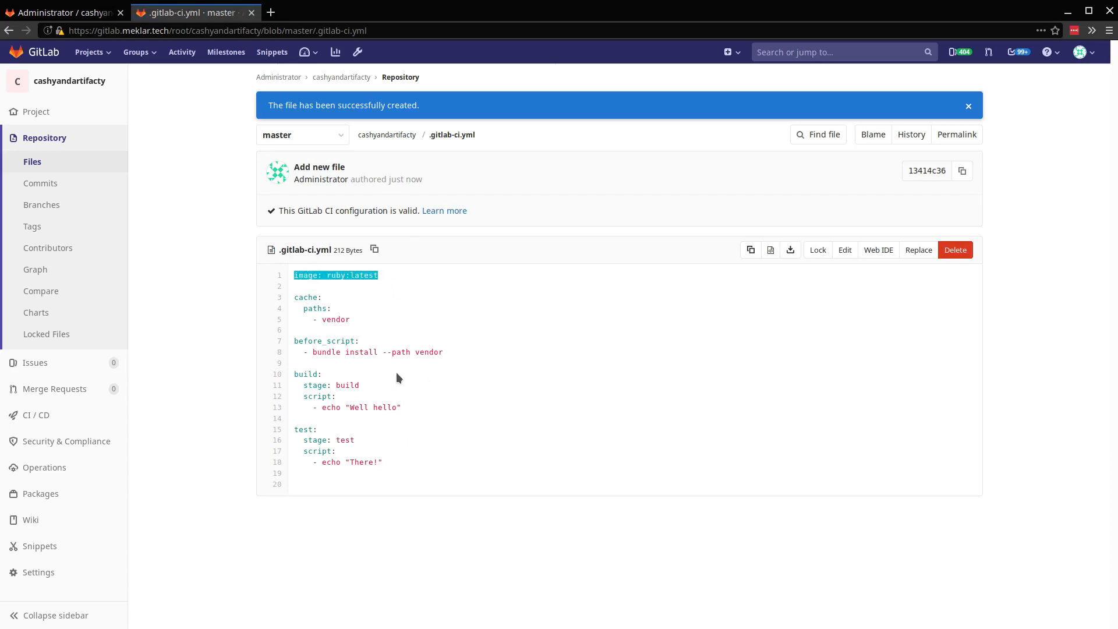
pyautogui.moveTo(295, 297); pyautogui.dragTo(357, 326)
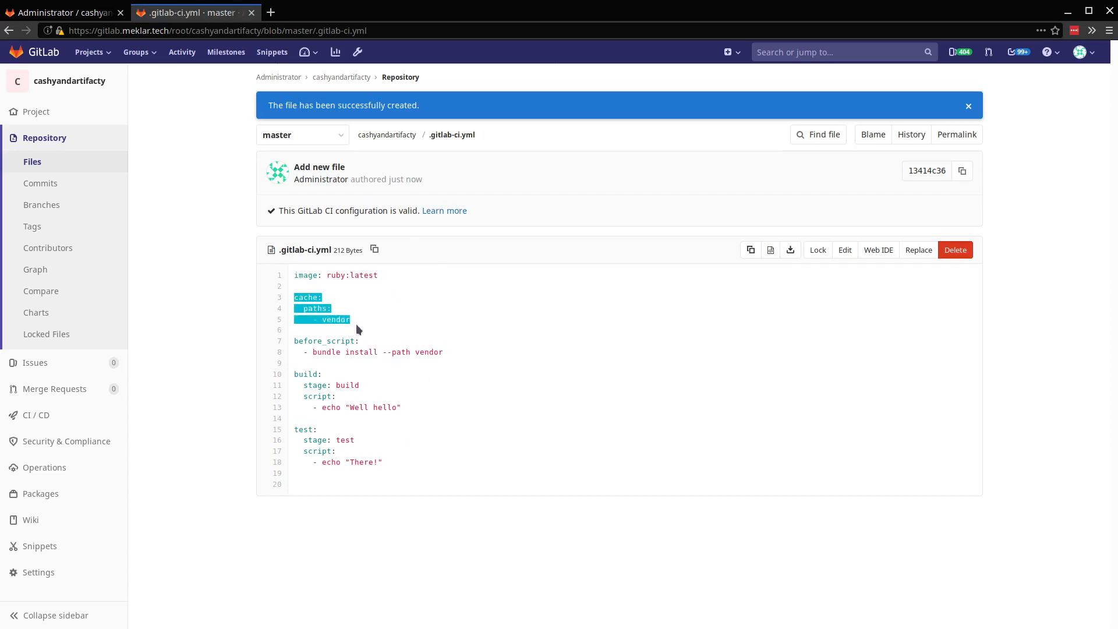
pyautogui.click(357, 324)
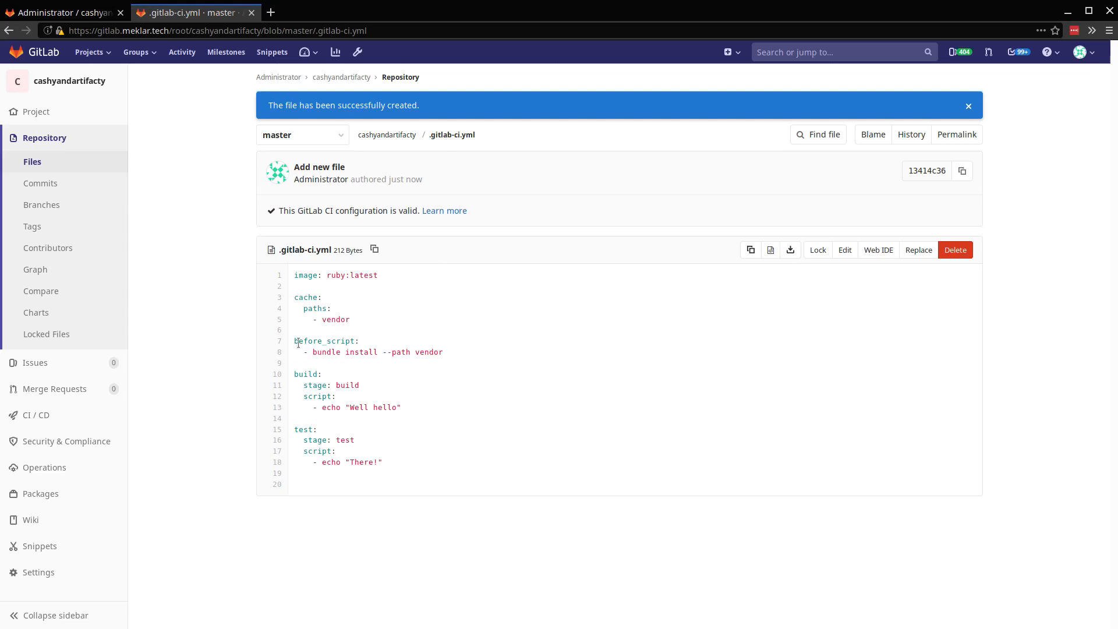
pyautogui.moveTo(294, 341); pyautogui.dragTo(447, 354)
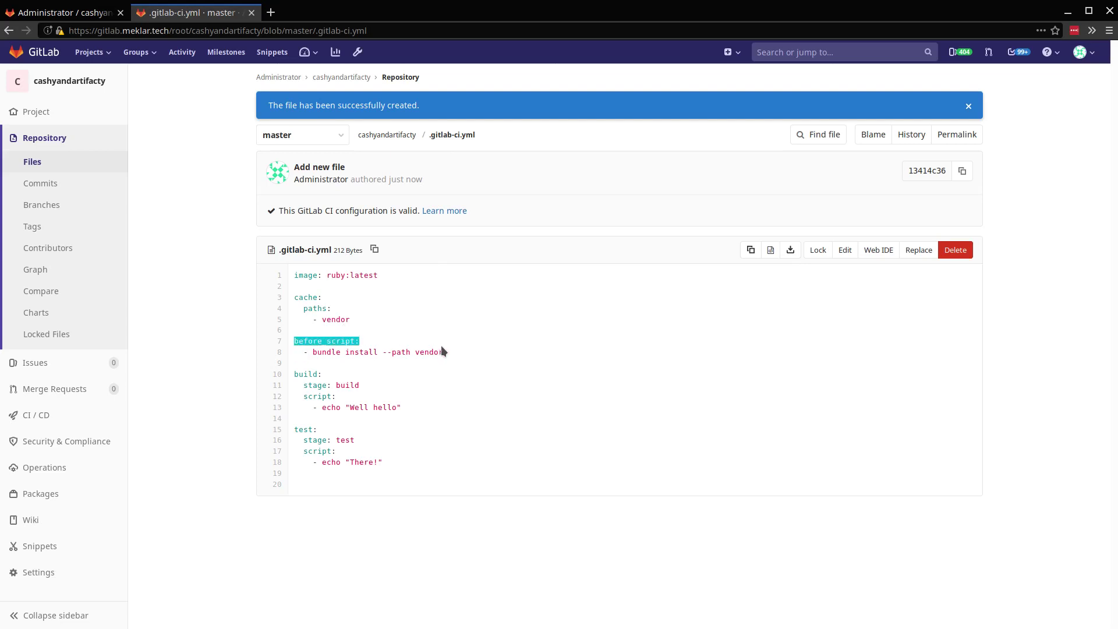
pyautogui.click(355, 369)
pyautogui.doubleClick(326, 352)
pyautogui.moveTo(326, 352); pyautogui.dragTo(429, 351)
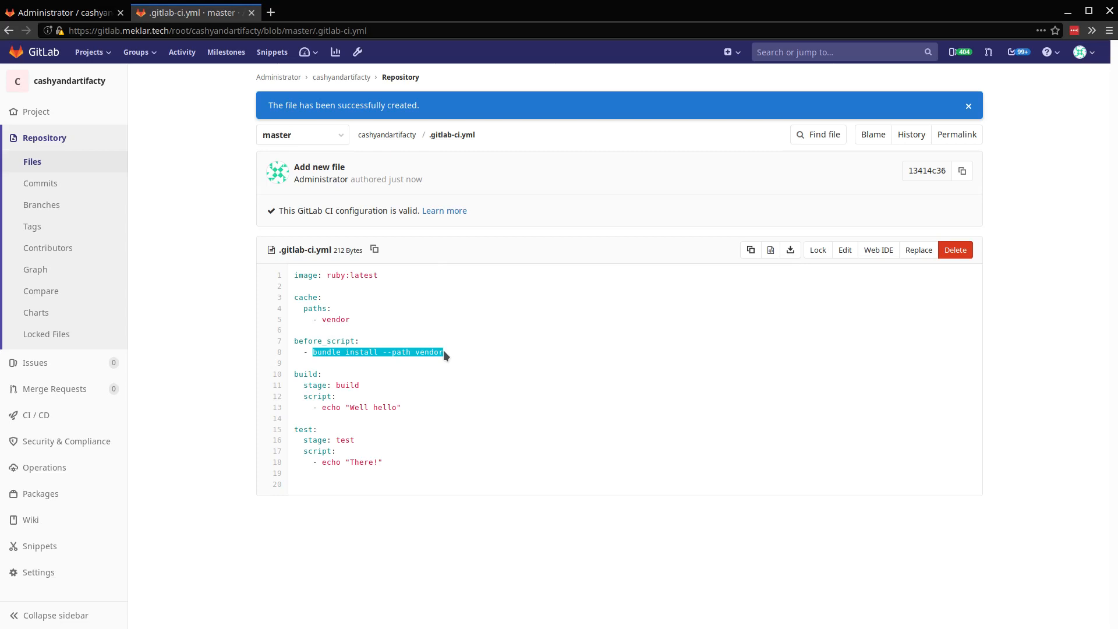
pyautogui.moveTo(323, 407); pyautogui.dragTo(488, 449)
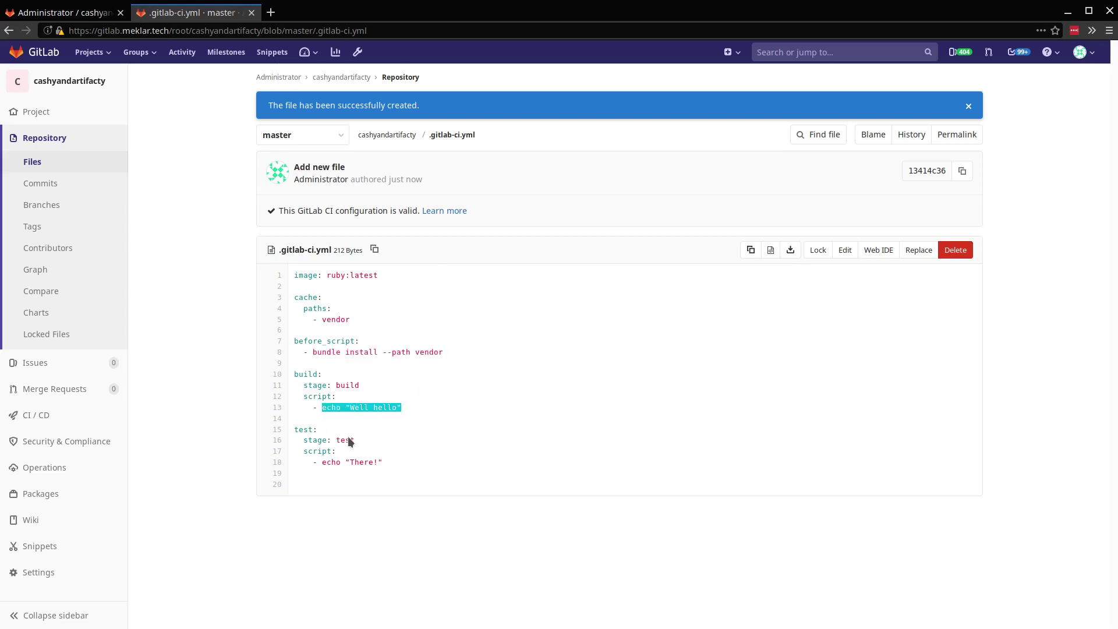
pyautogui.click(488, 449)
pyautogui.moveTo(35, 361)
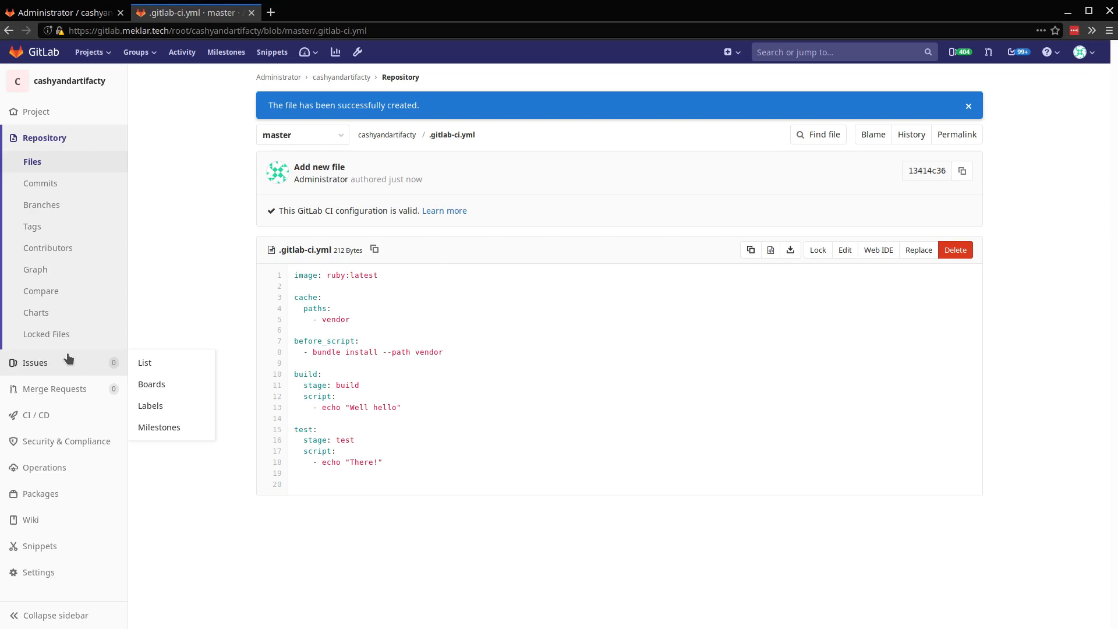
# - Open pipeline #29 and its build #67 and test #68 jobs side by side
pyautogui.click(155, 413)
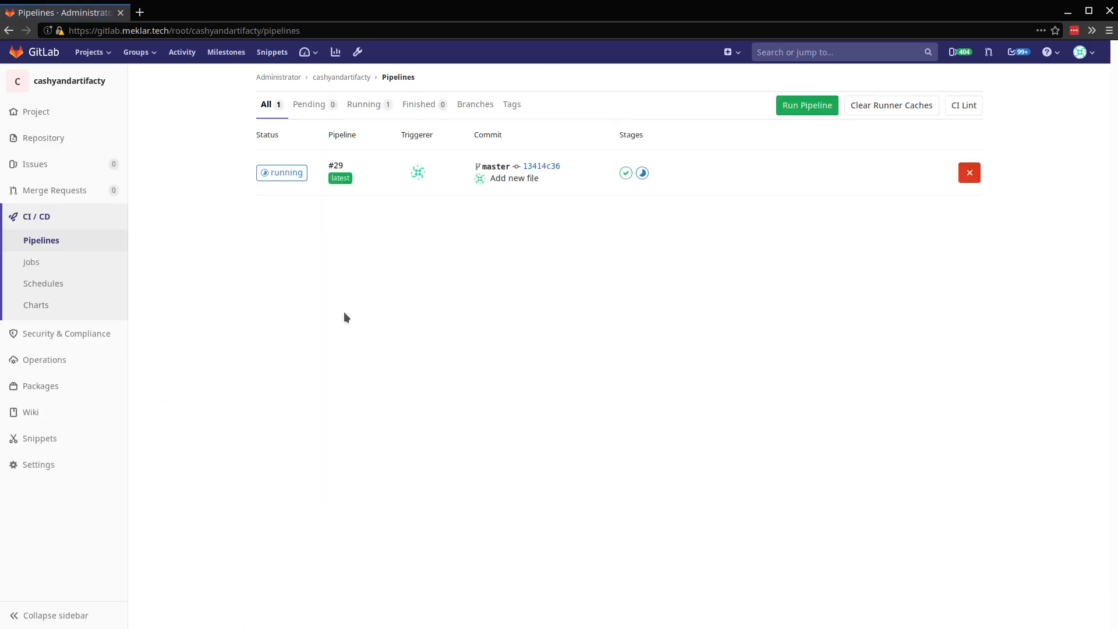
pyautogui.click(287, 174)
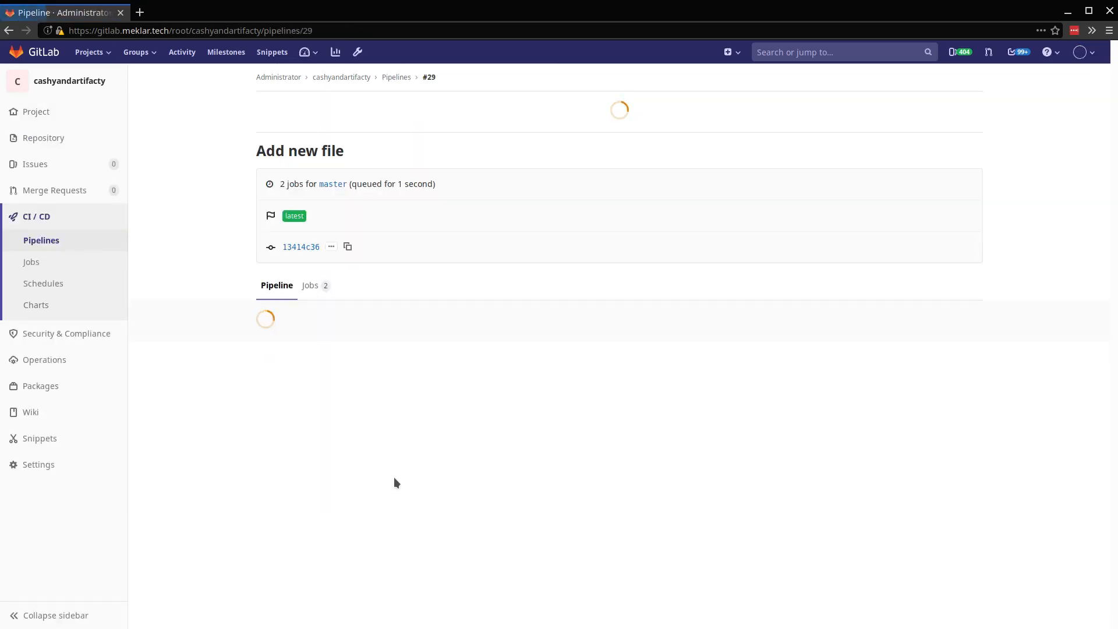
pyautogui.middleClick(446, 341)
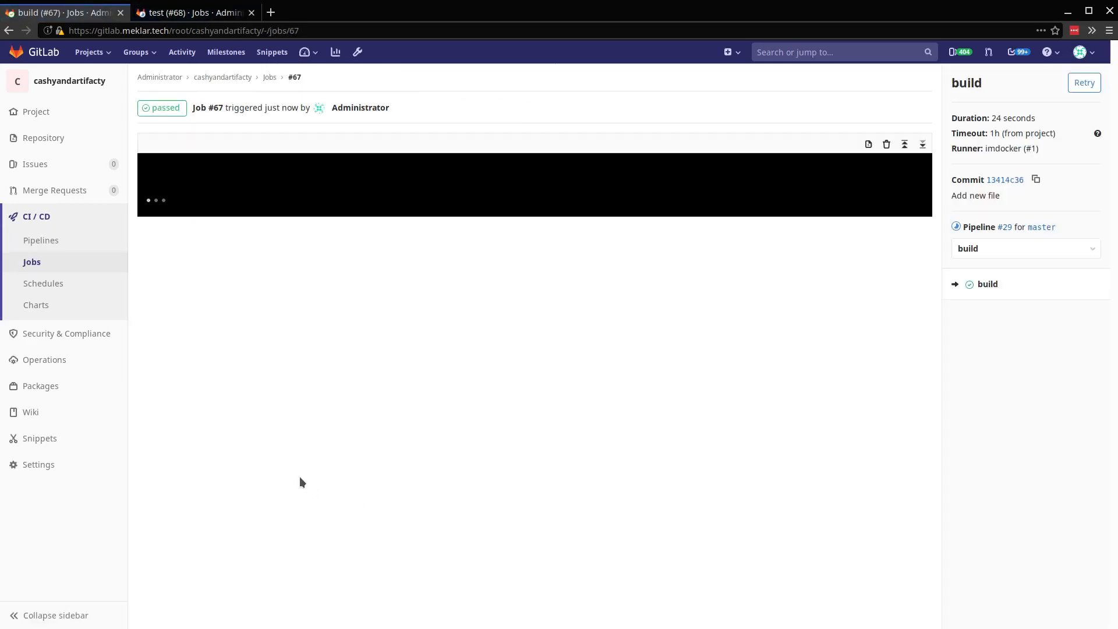
pyautogui.hotkey('ctrl', 'Tab')
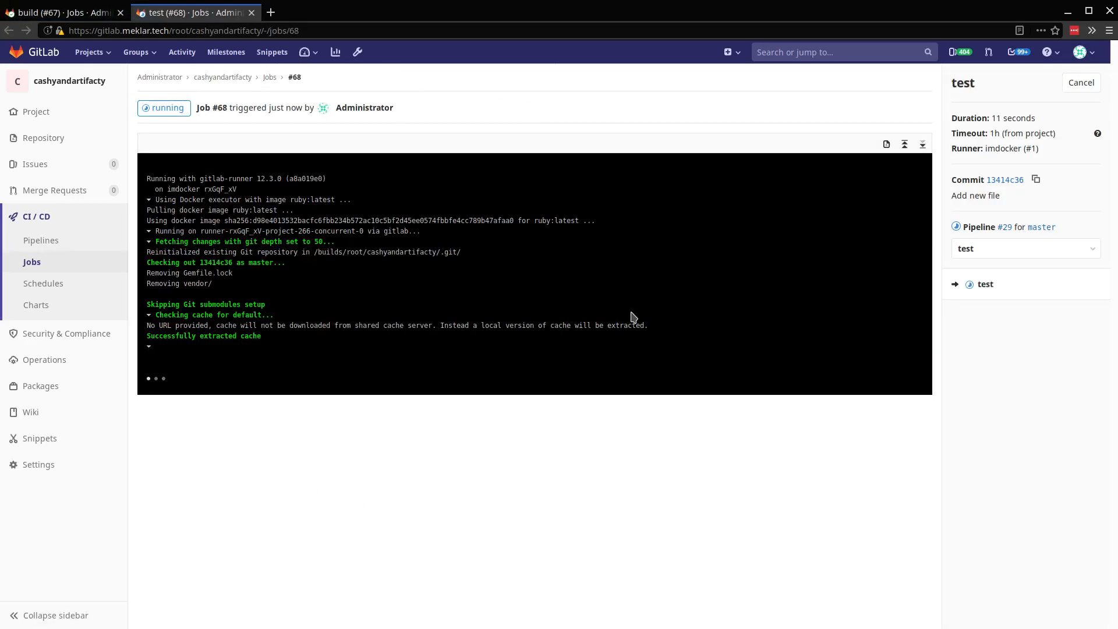
pyautogui.hotkey('ctrl', 'shift', 'Tab')
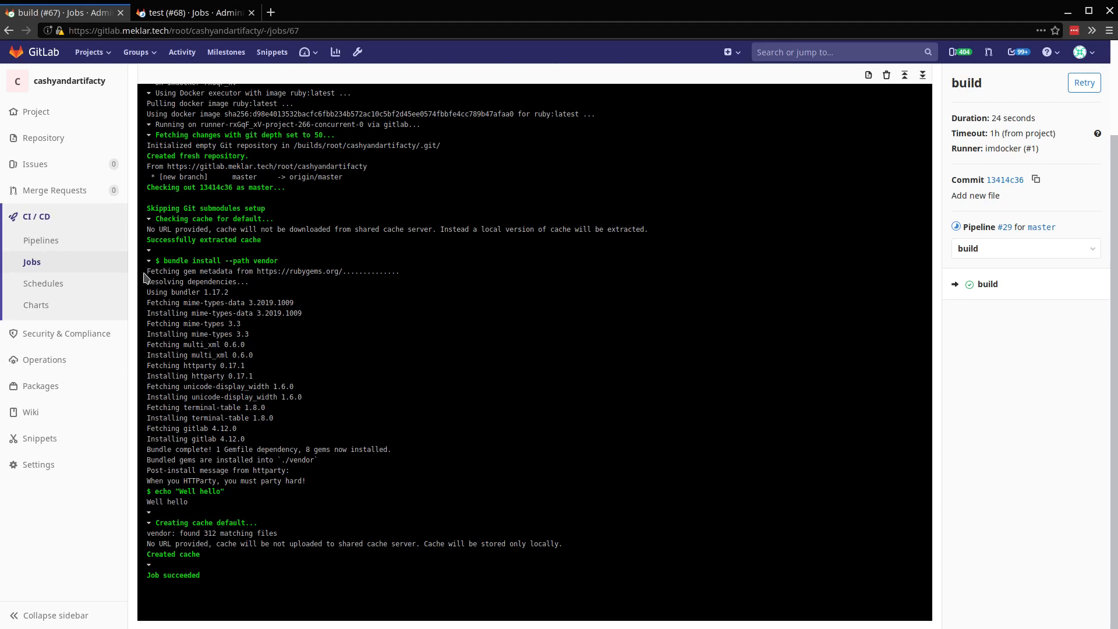
# - Inspect the bundle install section of build #67's log, read test #68's log, then close it
pyautogui.click(163, 260)
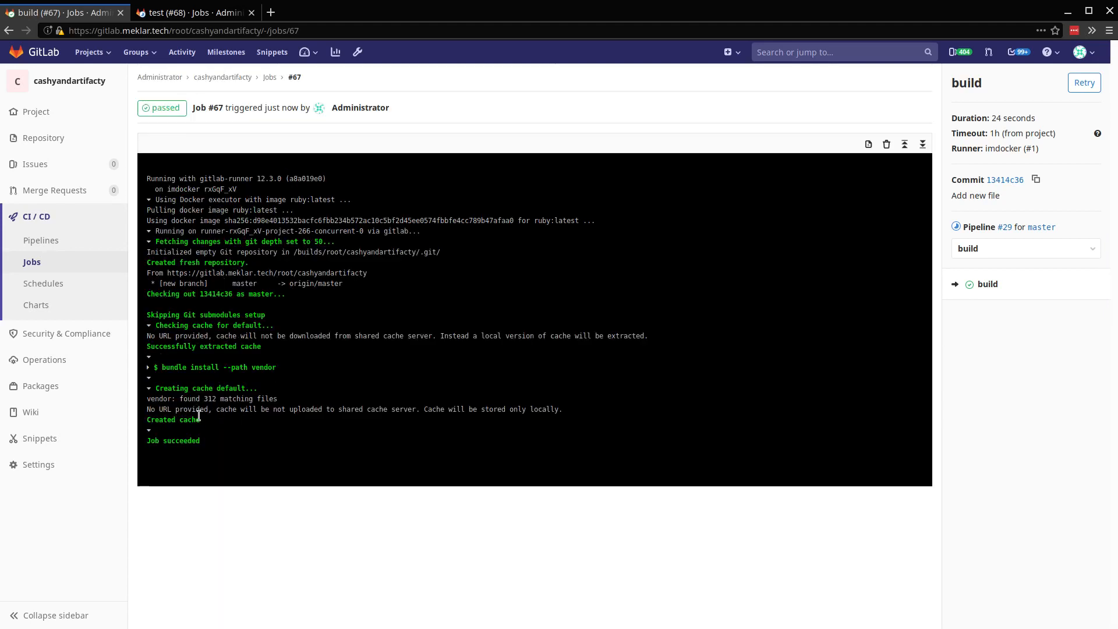
pyautogui.click(232, 366)
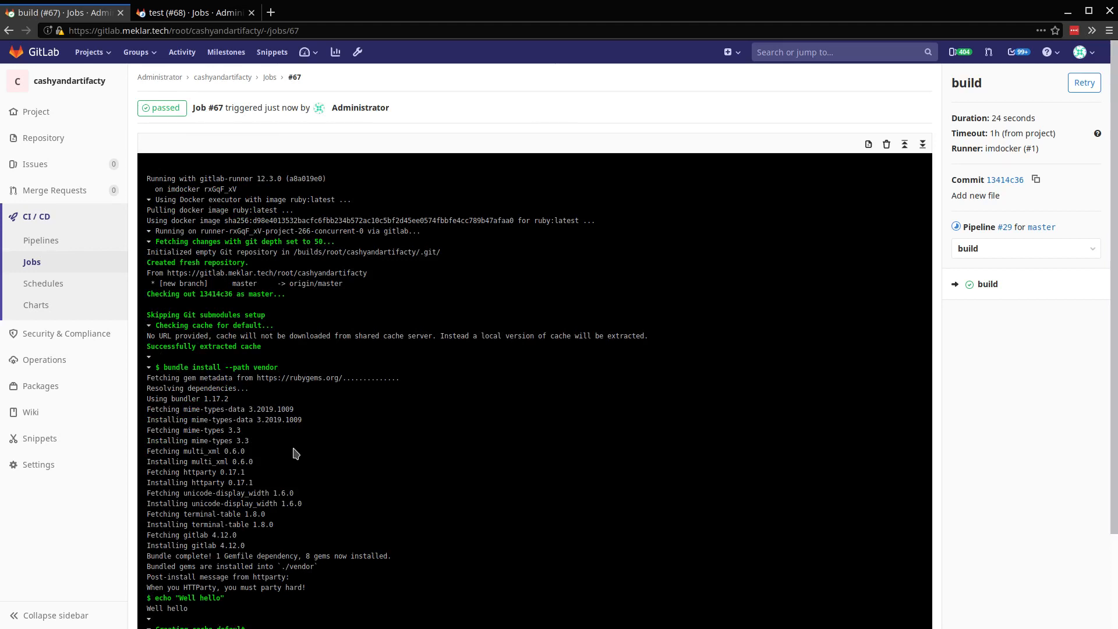
pyautogui.scroll(-1, 292, 452)
pyautogui.hotkey('ctrl', 'Tab')
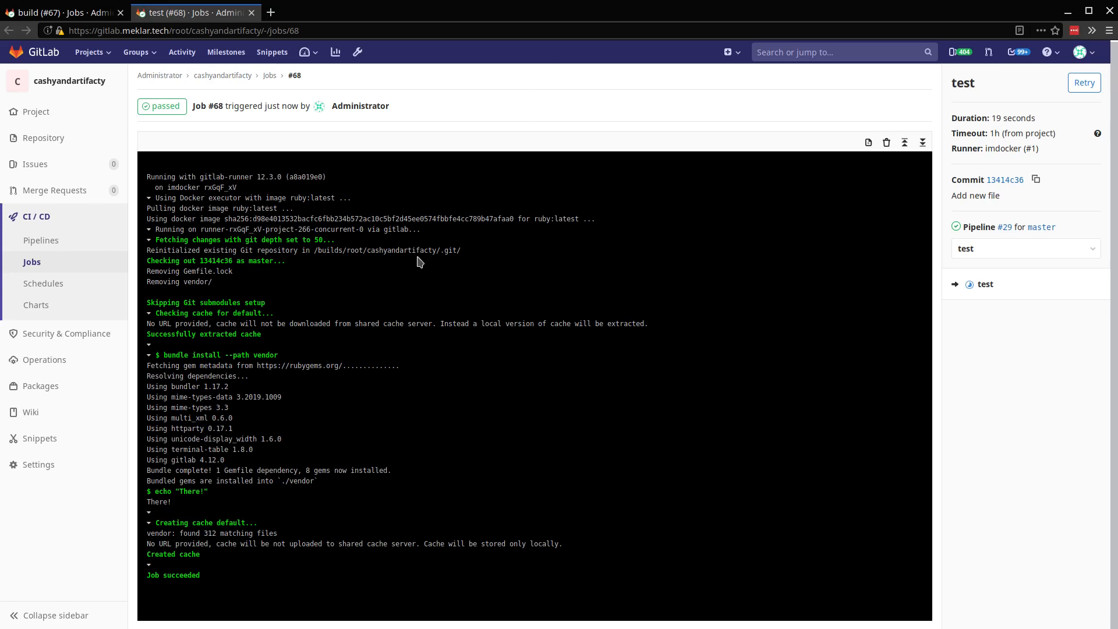
pyautogui.hotkey('ctrl', 'w')
# - Open .gitlab-ci.yml from the repository files for editing
pyautogui.click(132, 139)
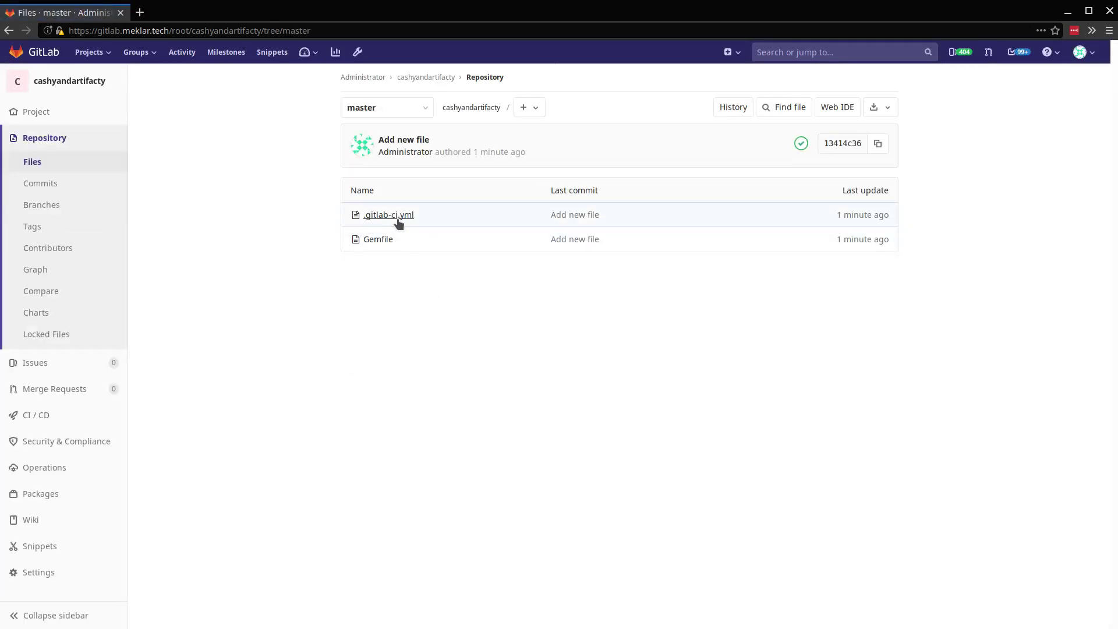
pyautogui.click(390, 214)
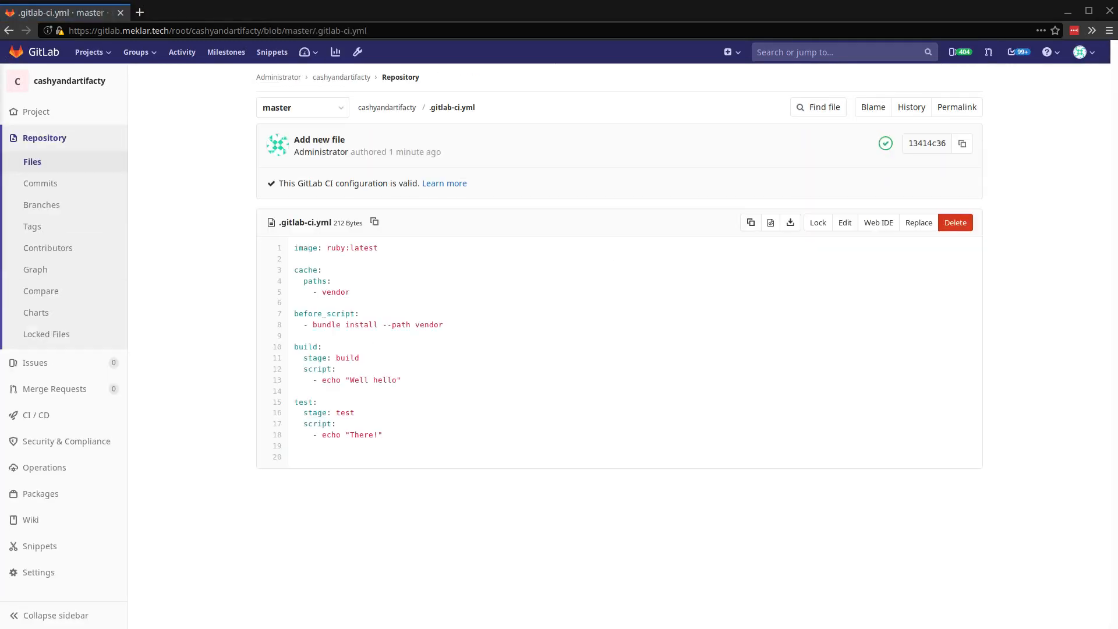
pyautogui.click(844, 223)
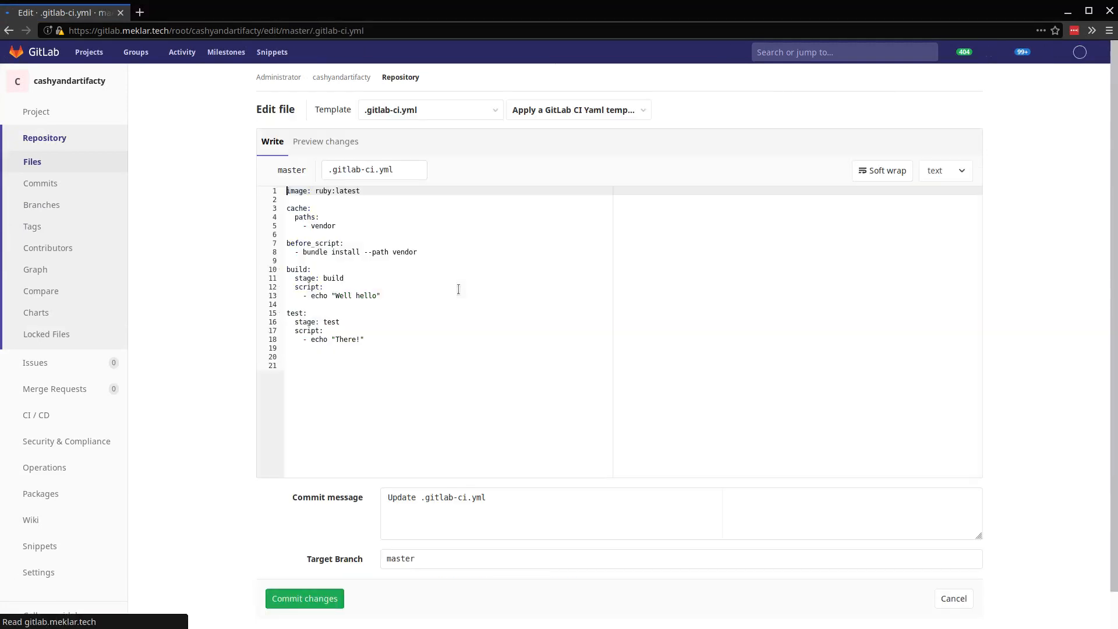
# - Replace the whole configuration with the new YAML adding output/ artifacts expiring in 5 days and commit
pyautogui.hotkey('ctrl', 'a')
pyautogui.click(461, 382)
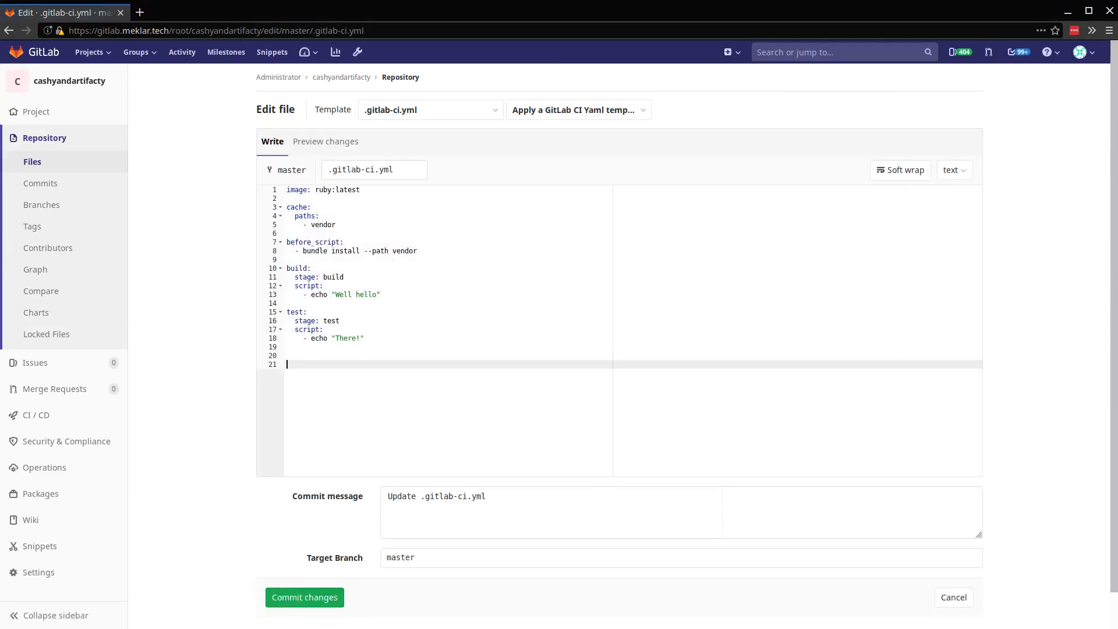
pyautogui.hotkey('ctrl', 'a')
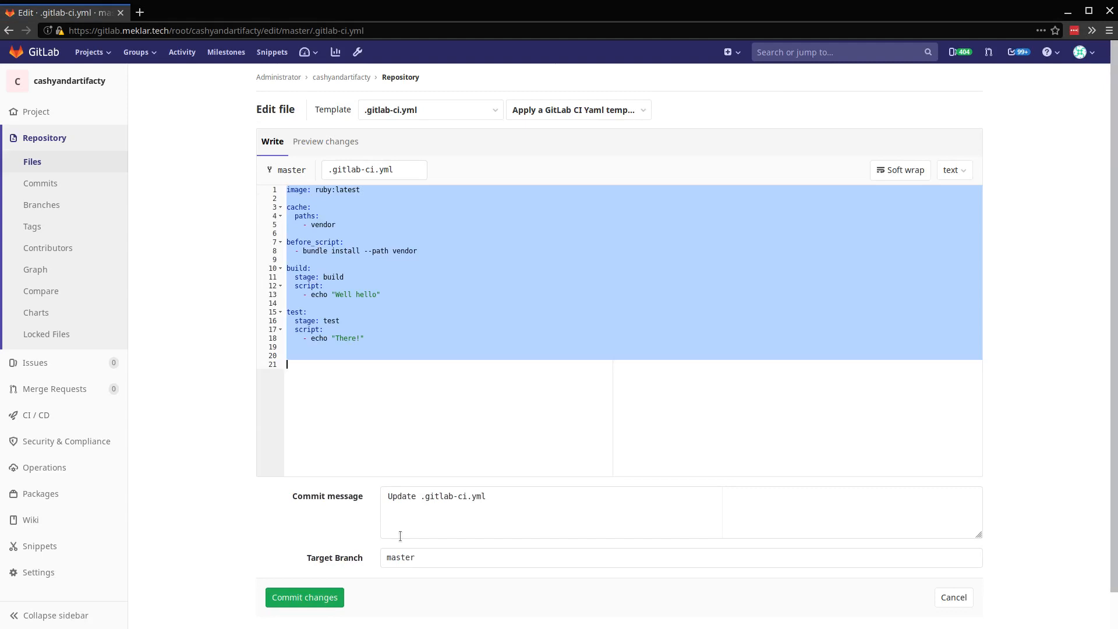
pyautogui.write('image: ruby:latest  cache:   paths:     - vendor  before_script:   - bundle install --path vendor  build:   stage: build   artifacts:     paths:       - output/     expire_in: 5 days    script:     - mkdir -p output     - echo date > output/$(date +%s).txt  test:   stage: test   script:     - ls -l output     - ls -l vendor')
pyautogui.click(307, 596)
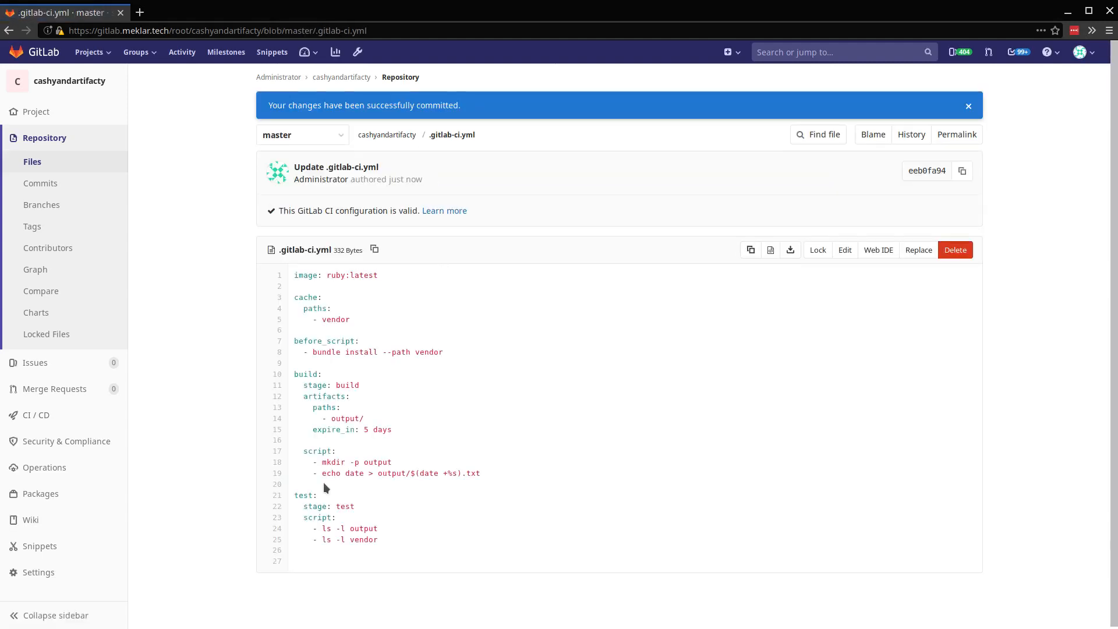
# - Highlight the build job's artifacts block, output/ path, expire_in: 5 days and dated-file line, then go to Pipelines
pyautogui.moveTo(299, 395); pyautogui.dragTo(393, 424)
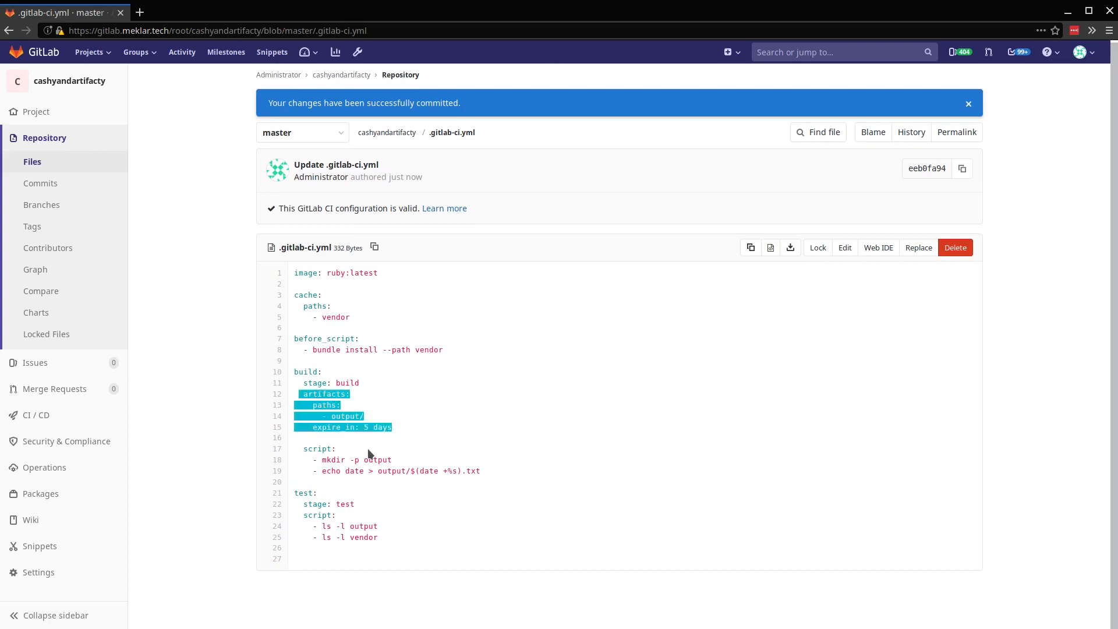
pyautogui.click(345, 416)
pyautogui.doubleClick(346, 416)
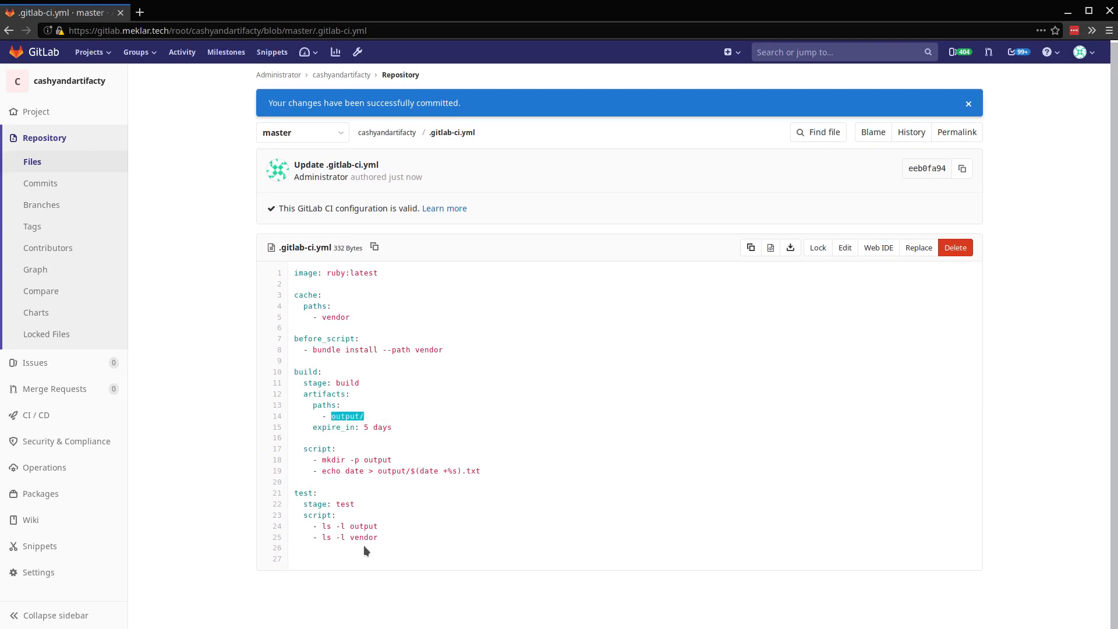
pyautogui.moveTo(313, 428); pyautogui.dragTo(392, 429)
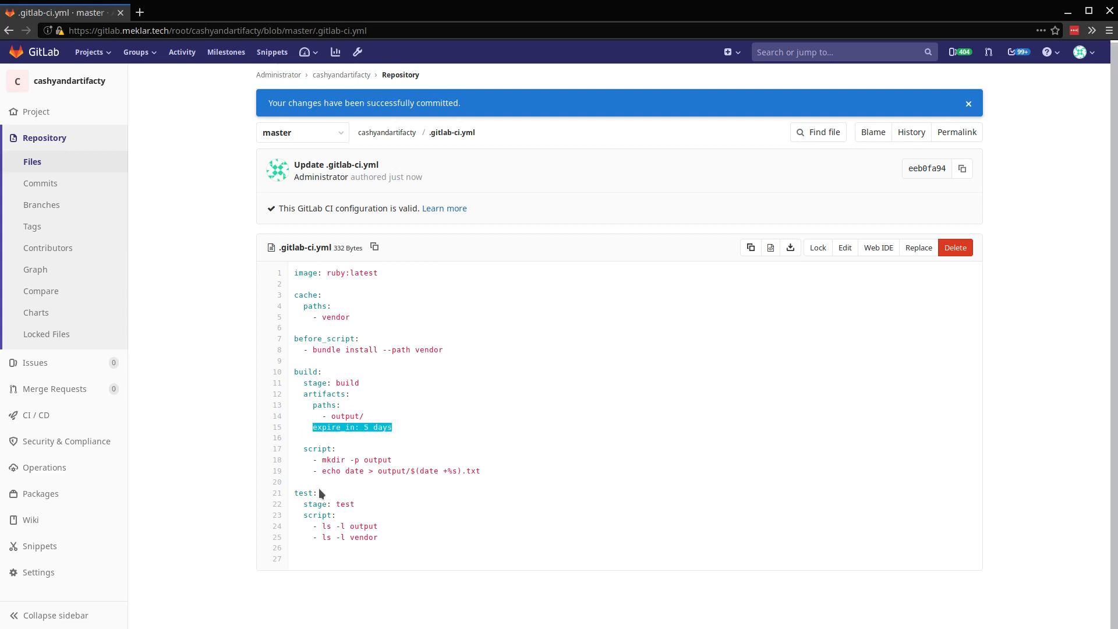
pyautogui.moveTo(295, 471); pyautogui.dragTo(479, 471)
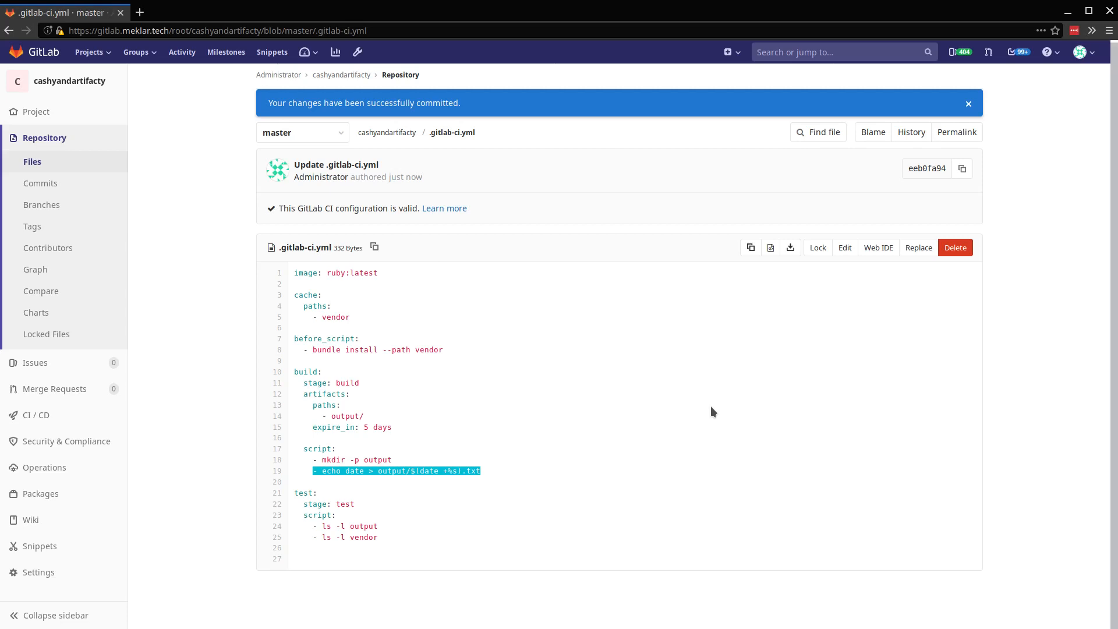
pyautogui.moveTo(37, 415)
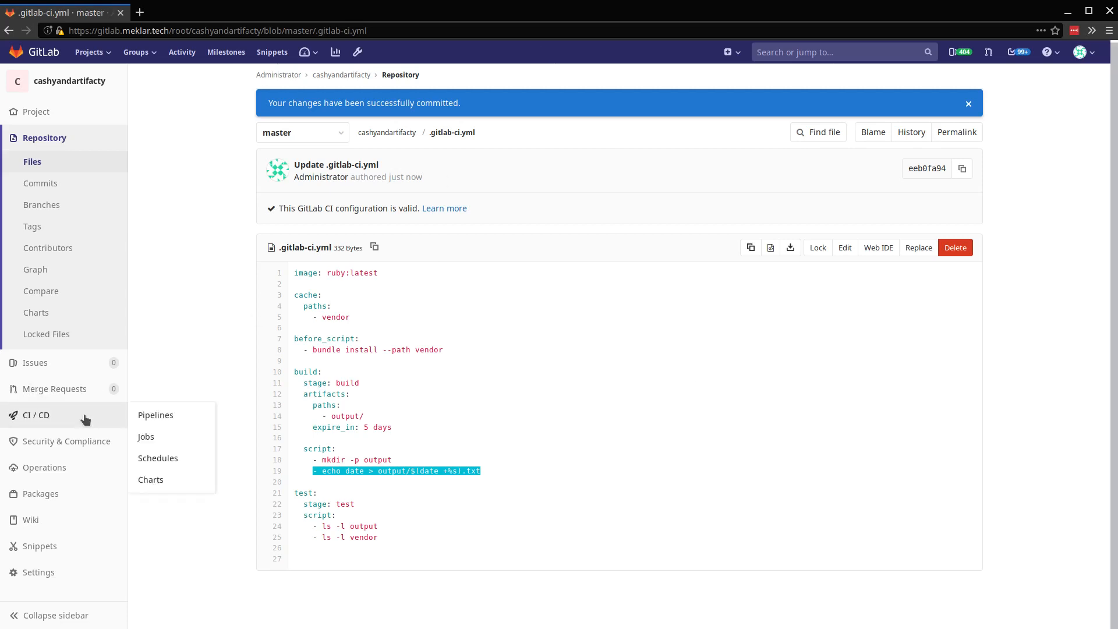
pyautogui.click(161, 415)
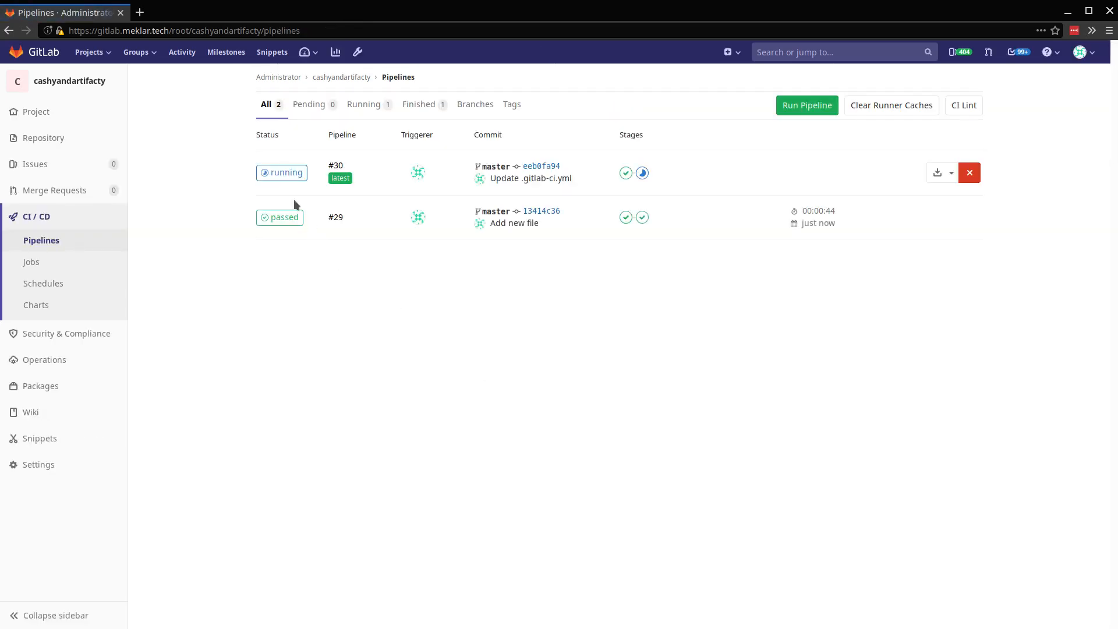
# - Open pipeline #30, its build job #69 in a new tab and the running test job #70
pyautogui.click(278, 173)
pyautogui.middleClick(312, 342)
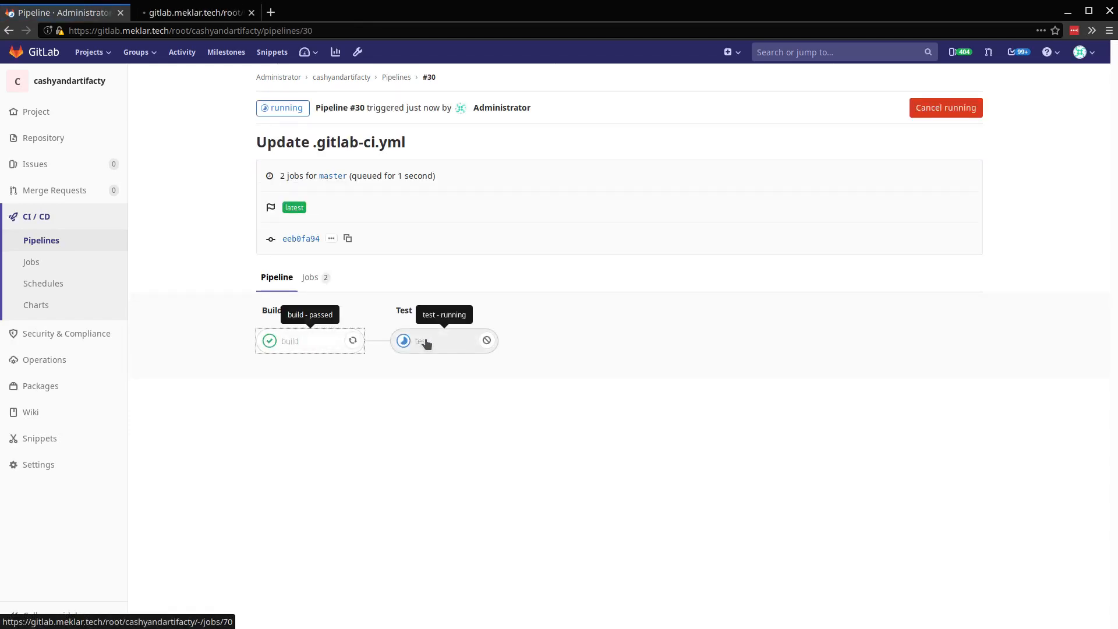
pyautogui.click(427, 343)
pyautogui.click(158, 12)
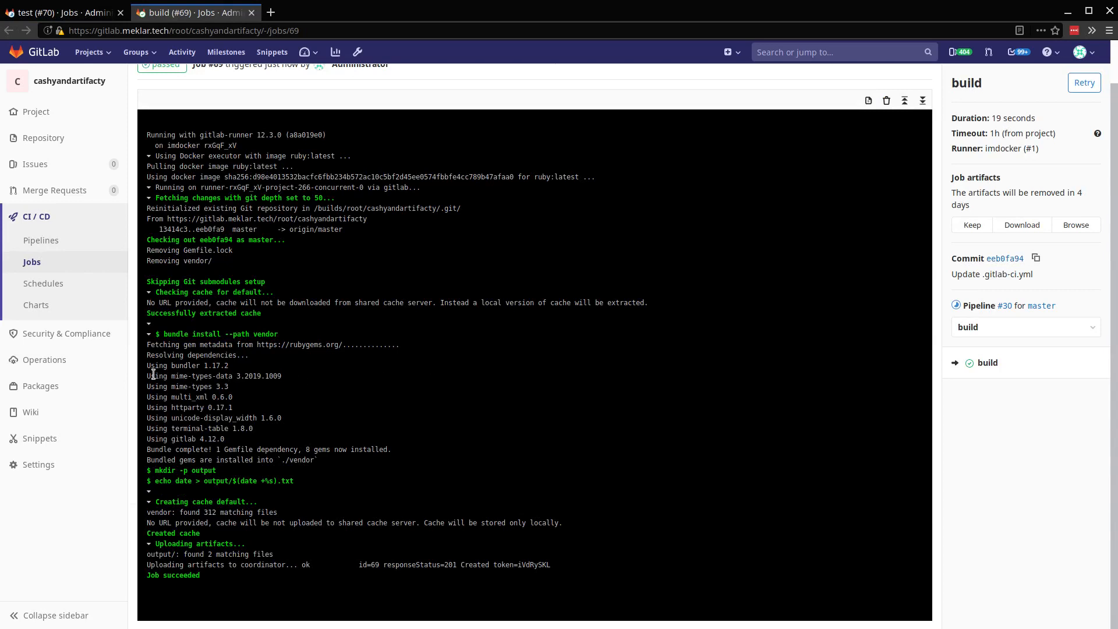
# - Highlight build #69's cached gems, the command writing into output/ and the artifact upload lines
pyautogui.moveTo(147, 365); pyautogui.dragTo(291, 443)
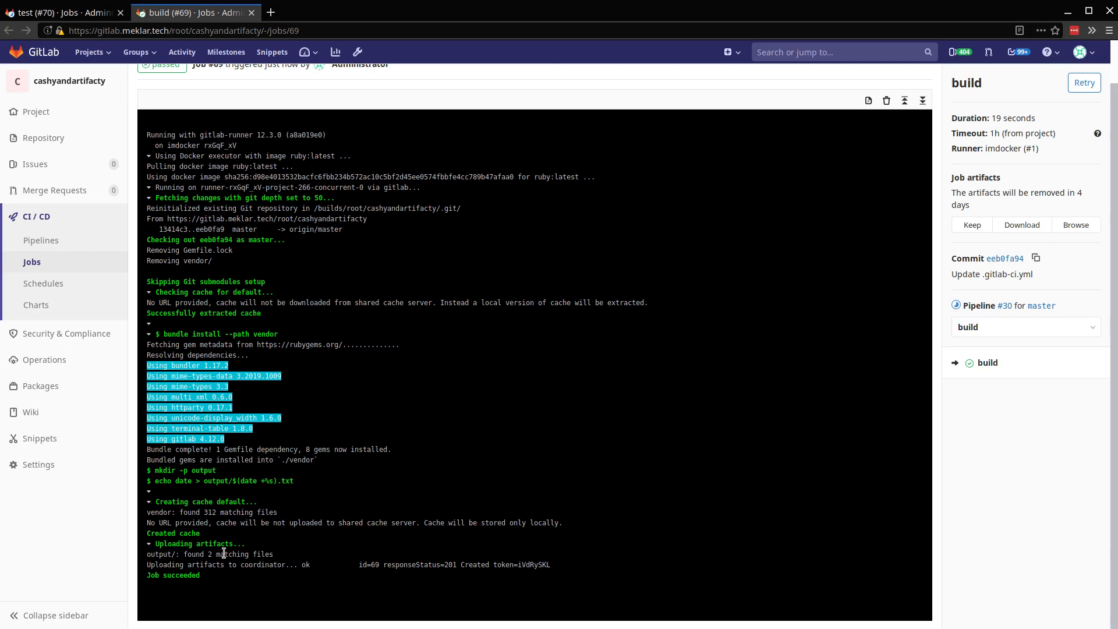
pyautogui.moveTo(156, 481); pyautogui.dragTo(237, 481)
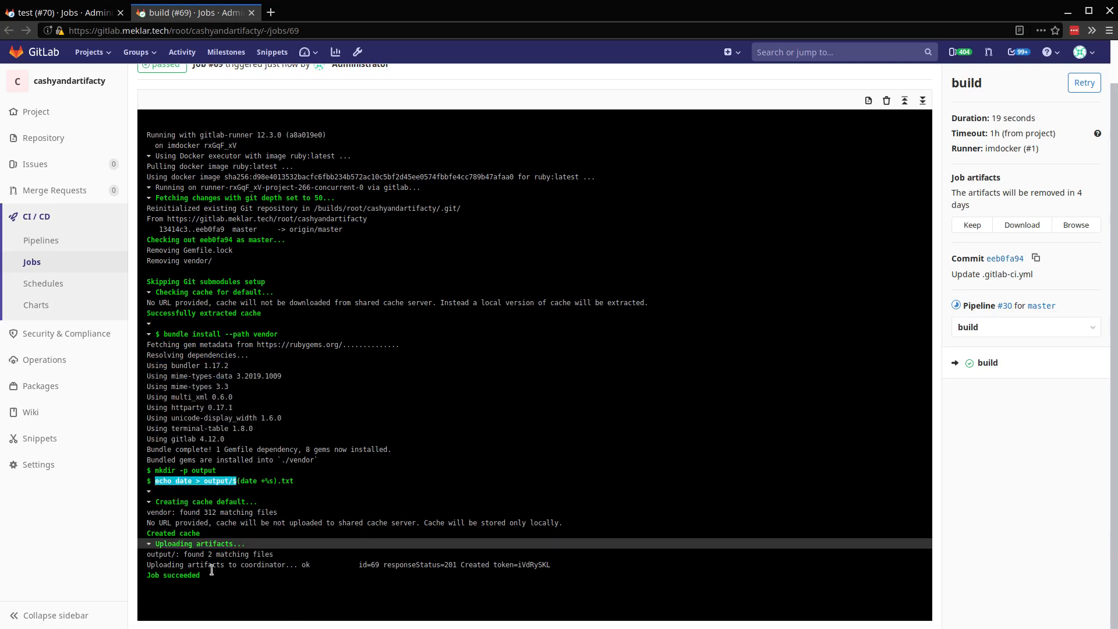
pyautogui.moveTo(147, 554); pyautogui.dragTo(400, 565)
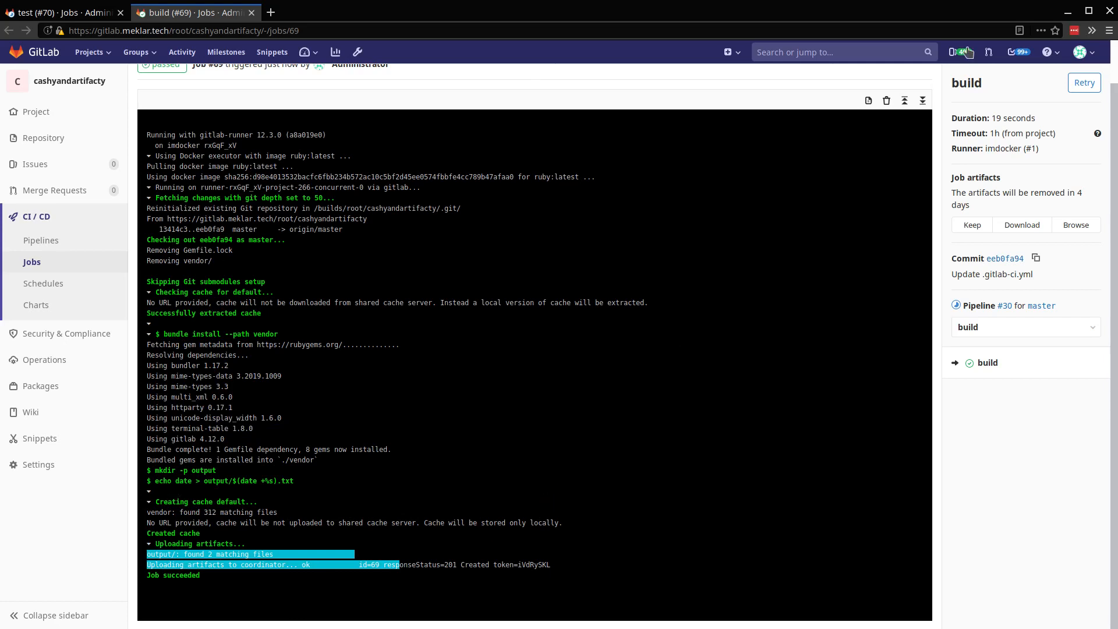
# - Browse build #69's artifacts into the output folder holding 1571443183.txt
pyautogui.click(1075, 225)
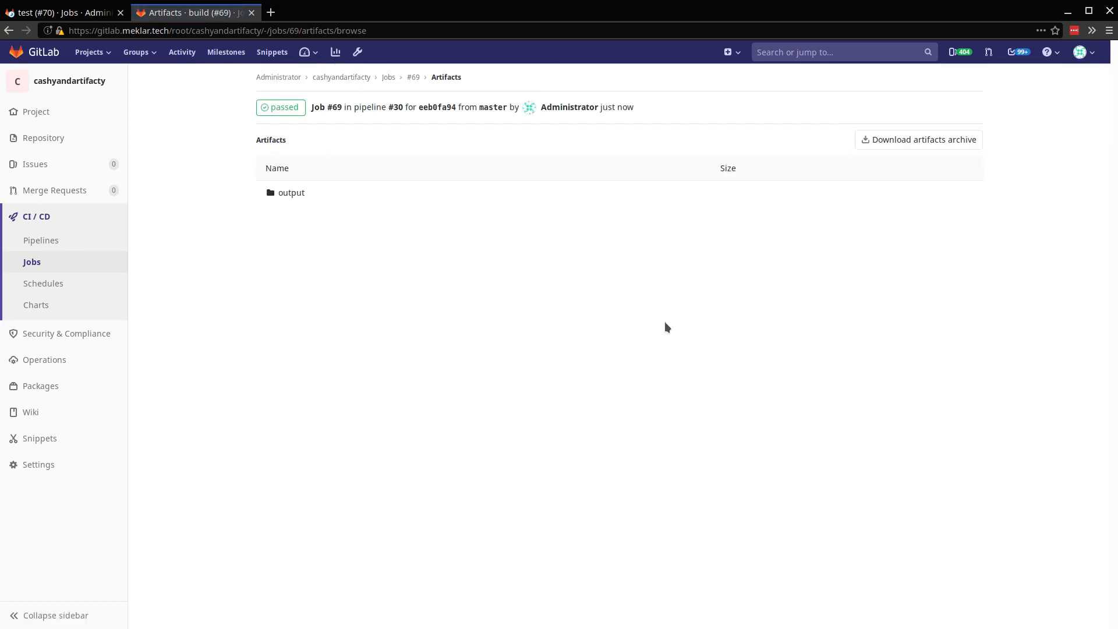
pyautogui.click(292, 192)
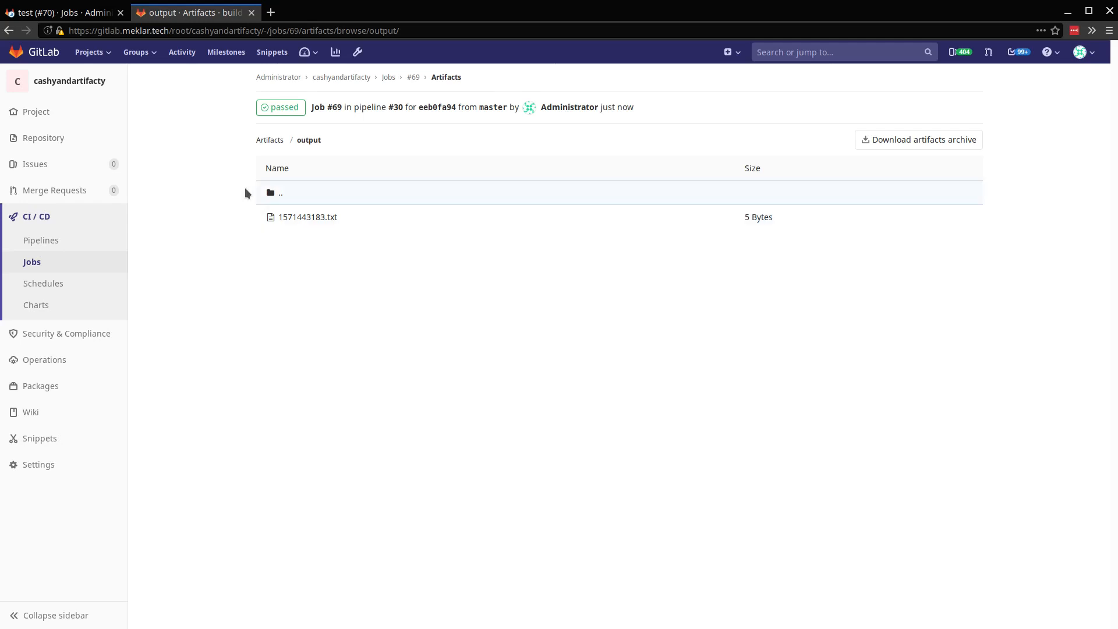
# - Go back to the master file list showing .gitlab-ci.yml and Gemfile
pyautogui.moveTo(42, 138)
pyautogui.click(162, 139)
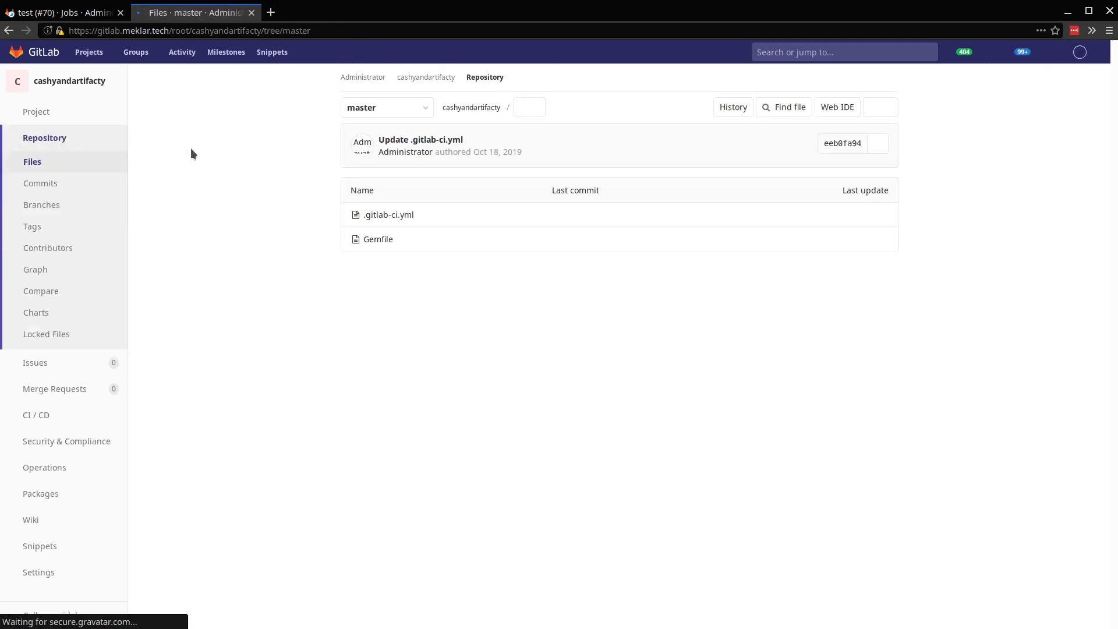